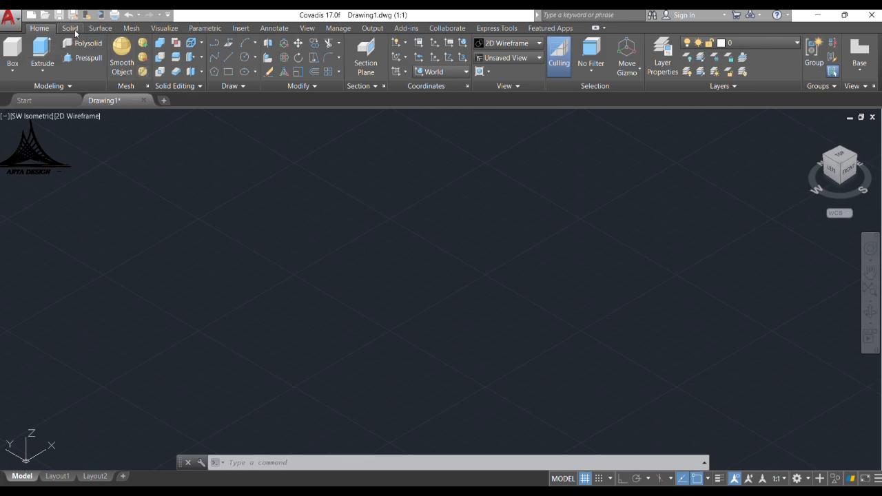
# Draw a mesh sphere freehand near the middle of the drawing area
pyautogui.click(131, 29)
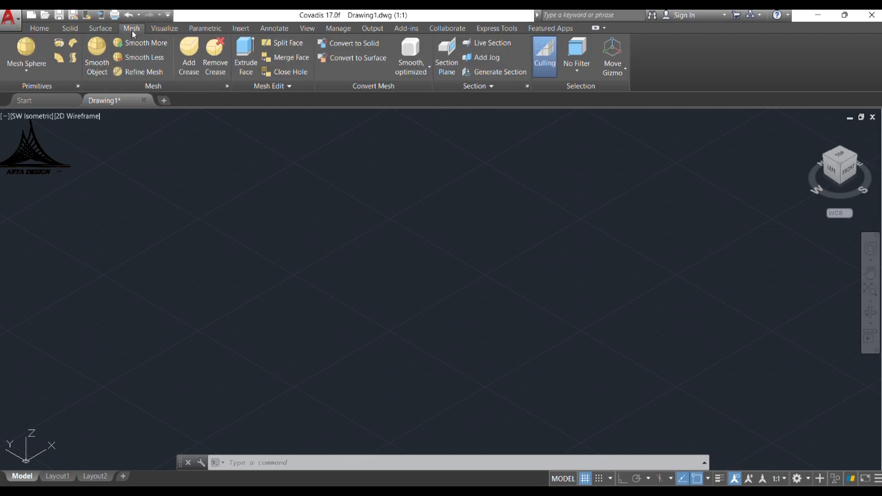
pyautogui.click(26, 54)
pyautogui.click(439, 265)
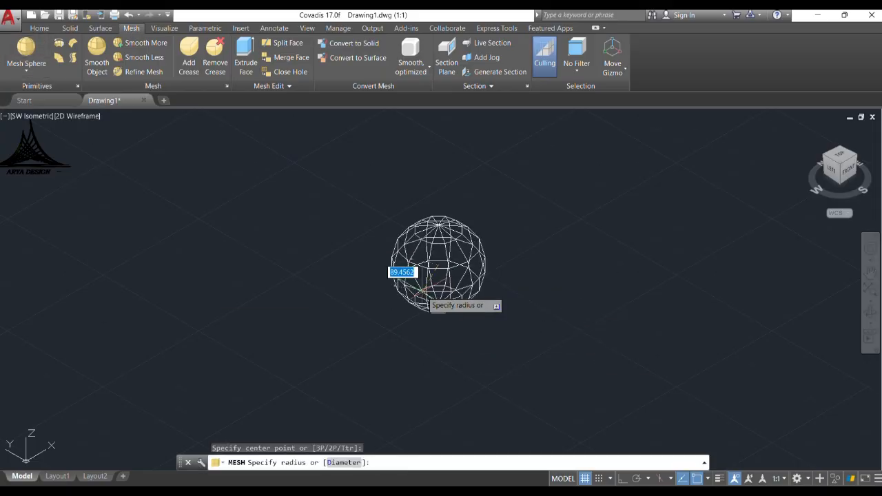
pyautogui.click(387, 266)
# Draw a second, slightly larger mesh sphere beside the first one, on its west side
pyautogui.rightClick(247, 263)
pyautogui.click(254, 269)
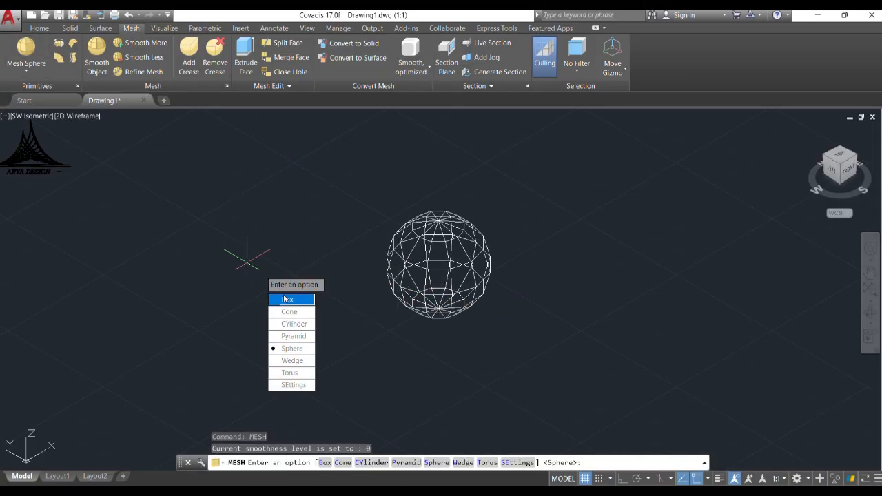
pyautogui.click(292, 348)
pyautogui.click(239, 238)
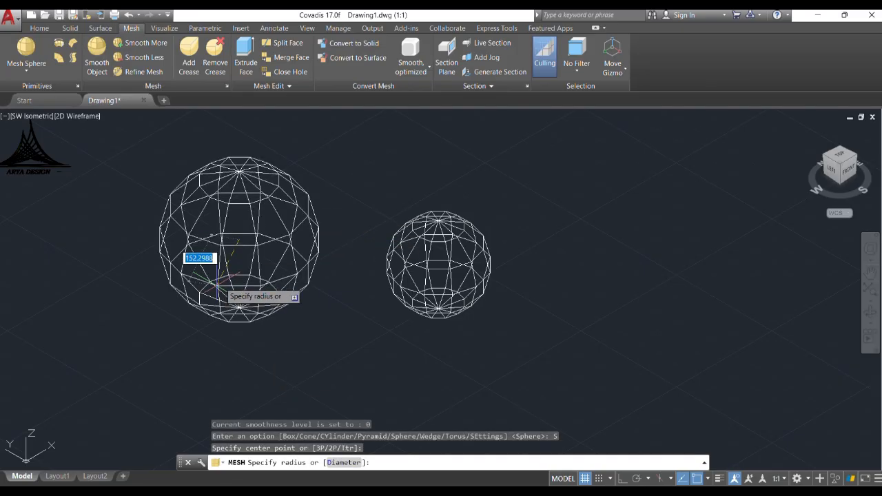
pyautogui.click(219, 274)
# Set the viewport's visual style to Shaded with edges
pyautogui.click(39, 28)
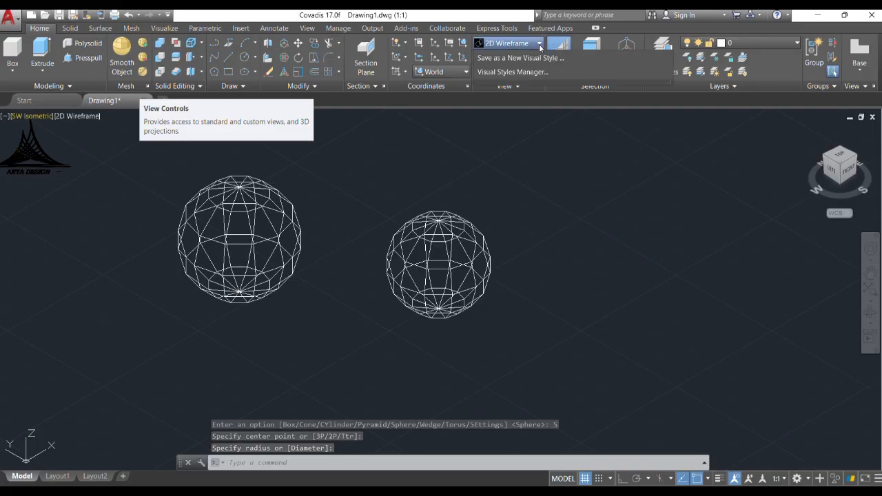
pyautogui.click(539, 44)
pyautogui.click(548, 115)
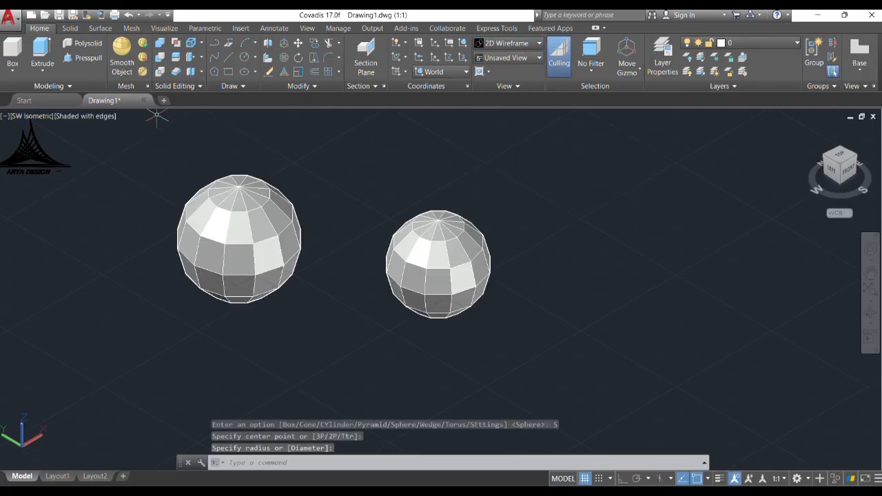
# Increase the smoothness of the smaller mesh sphere by two levels with Smooth More
pyautogui.click(144, 44)
pyautogui.click(421, 258)
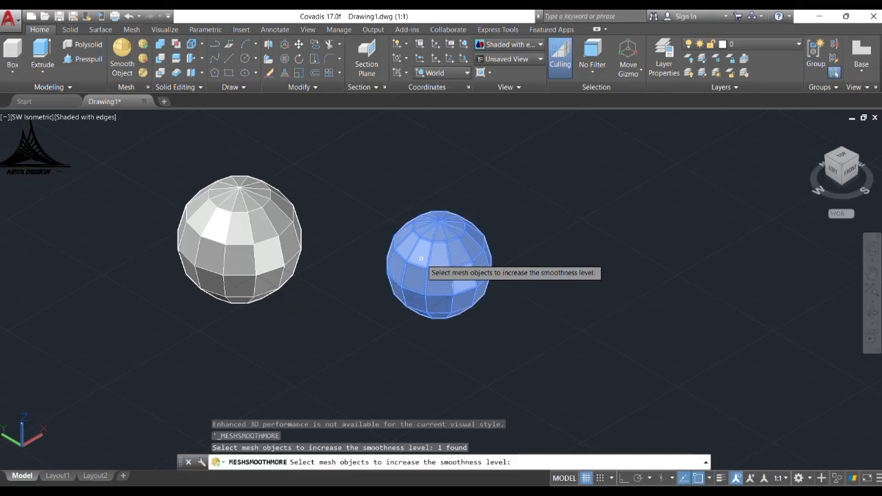
pyautogui.press('Return')
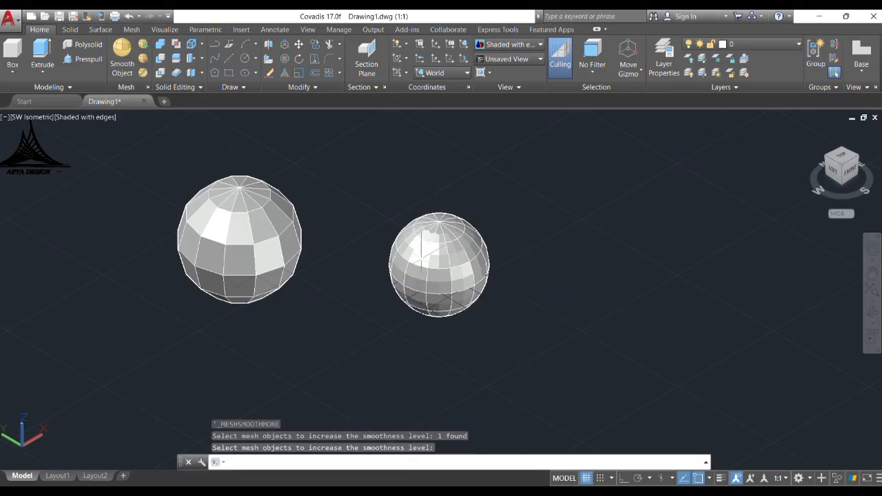
pyautogui.scroll(3, 422, 245)
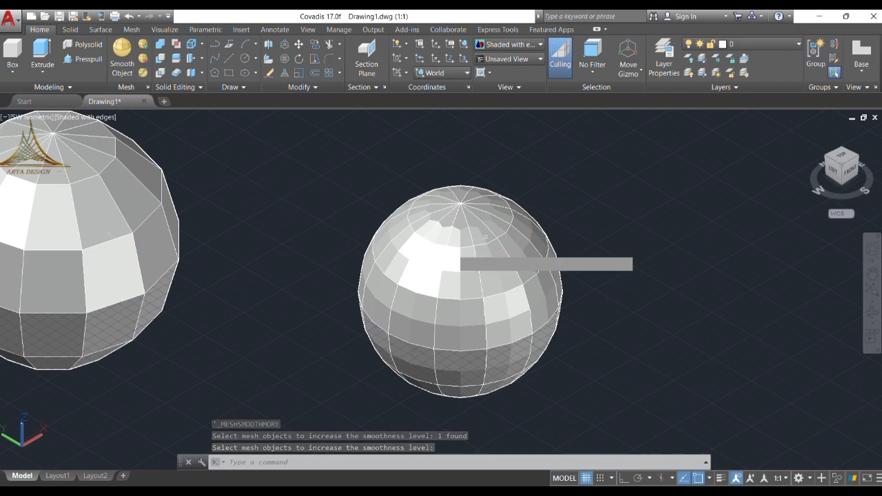
pyautogui.press('Return')
pyautogui.click(433, 245)
pyautogui.press('Return')
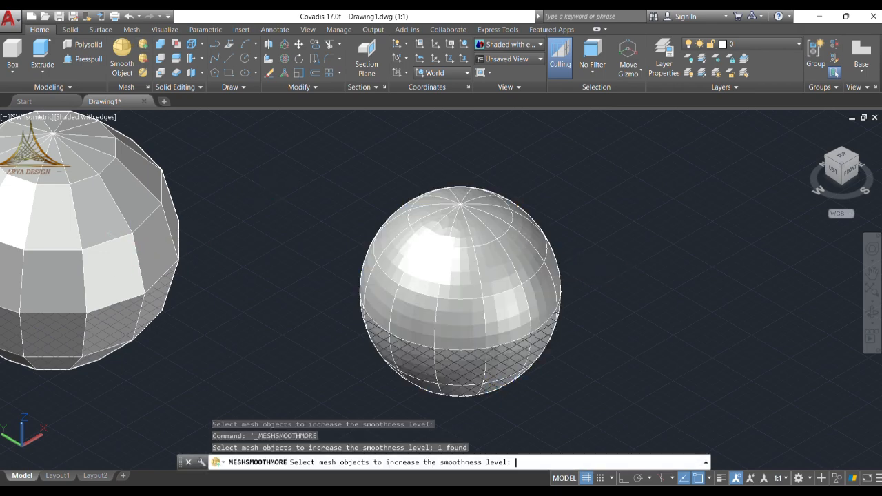
pyautogui.scroll(-2, 455, 251)
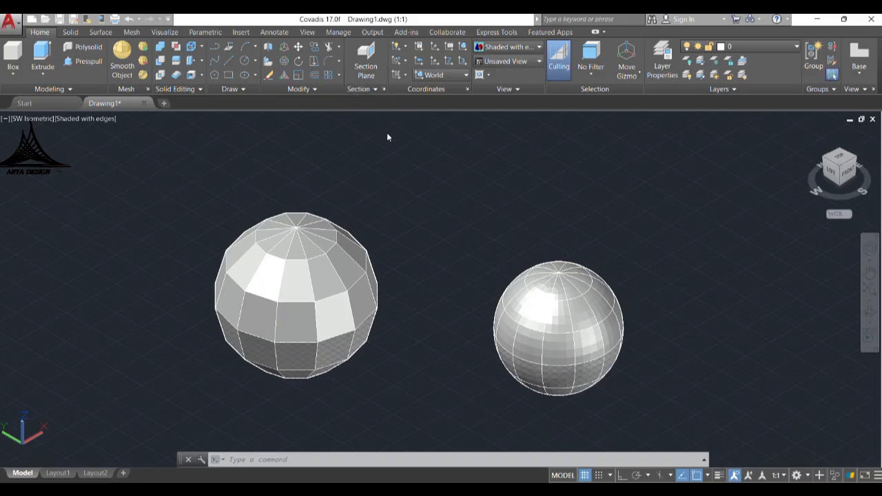
# Select both mesh spheres and erase them from the drawing
pyautogui.click(641, 199)
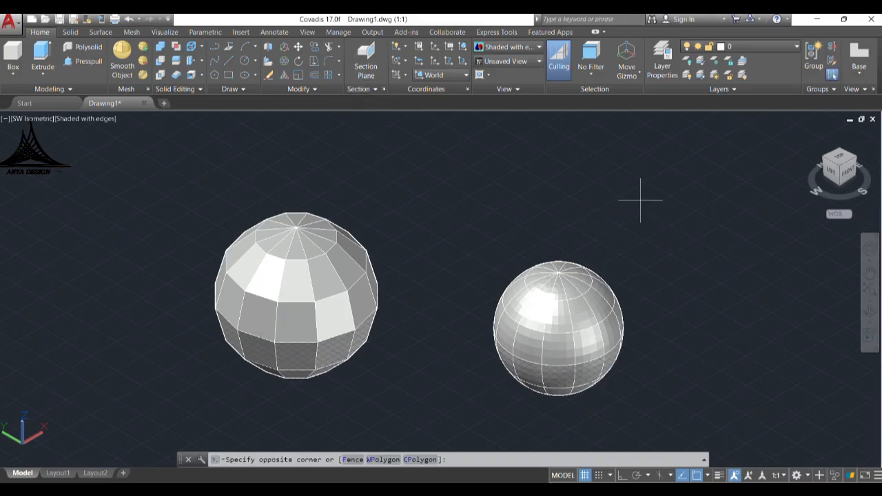
pyautogui.click(183, 313)
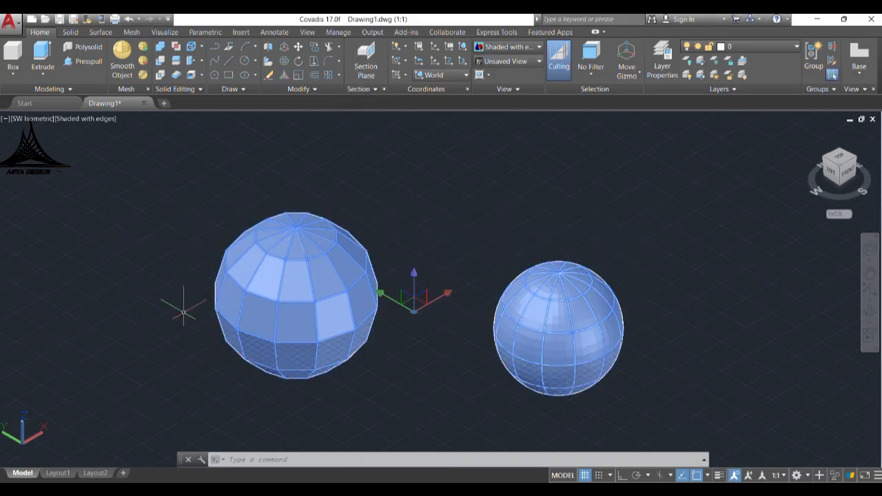
pyautogui.click(217, 324)
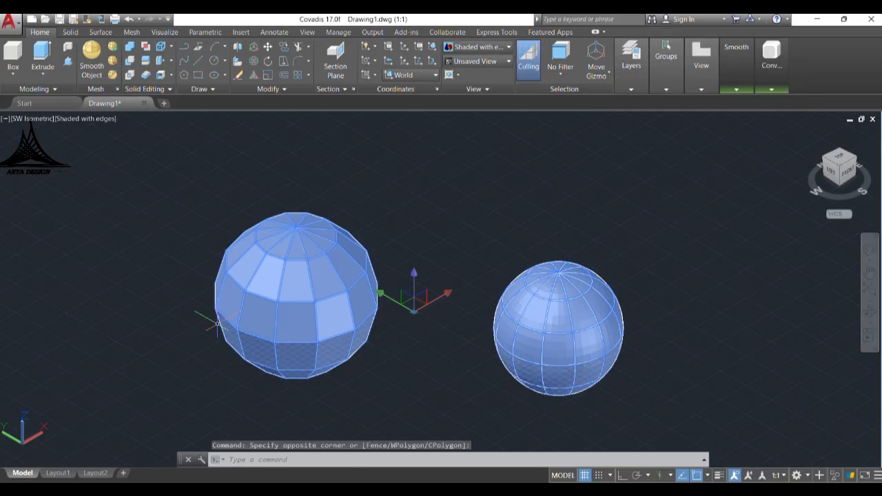
pyautogui.rightClick(318, 143)
pyautogui.click(364, 272)
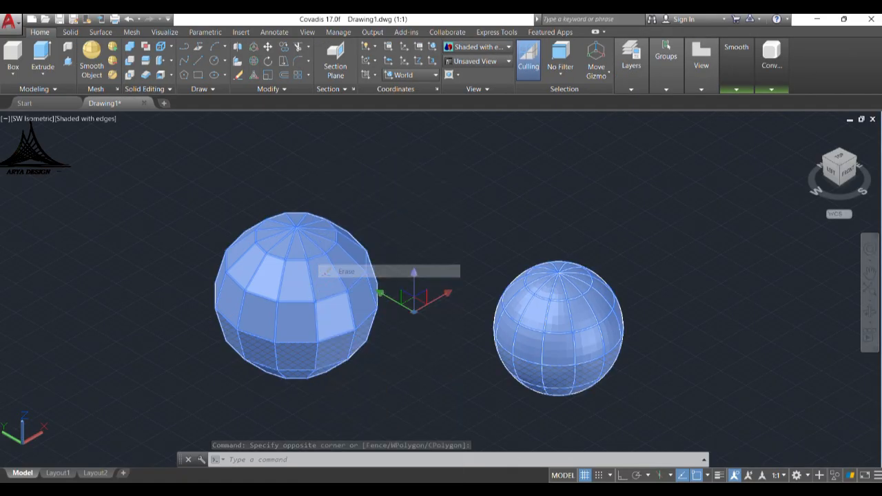
# Create an orthographic section plane aligned to Top through the hollow open-front box
pyautogui.scroll(-2, 379, 272)
pyautogui.moveTo(378, 271); pyautogui.dragTo(604, 244, button='middle')
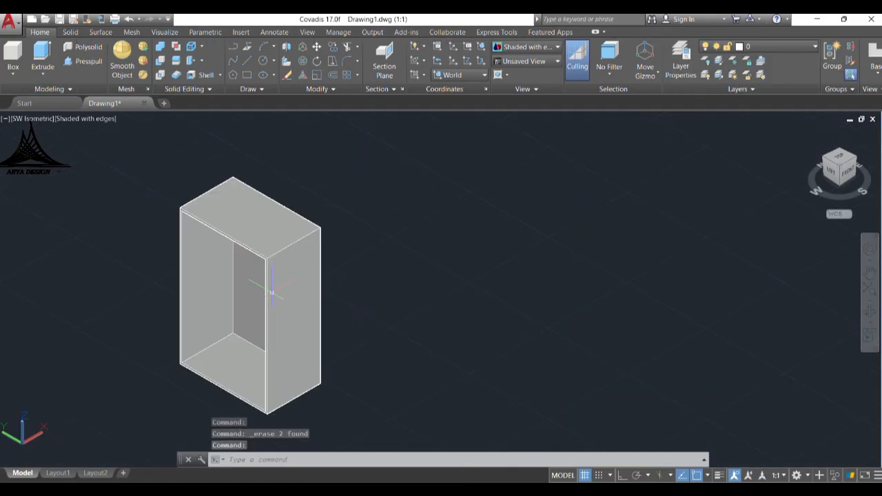
pyautogui.moveTo(270, 293); pyautogui.dragTo(366, 276, button='middle')
pyautogui.scroll(2, 371, 248)
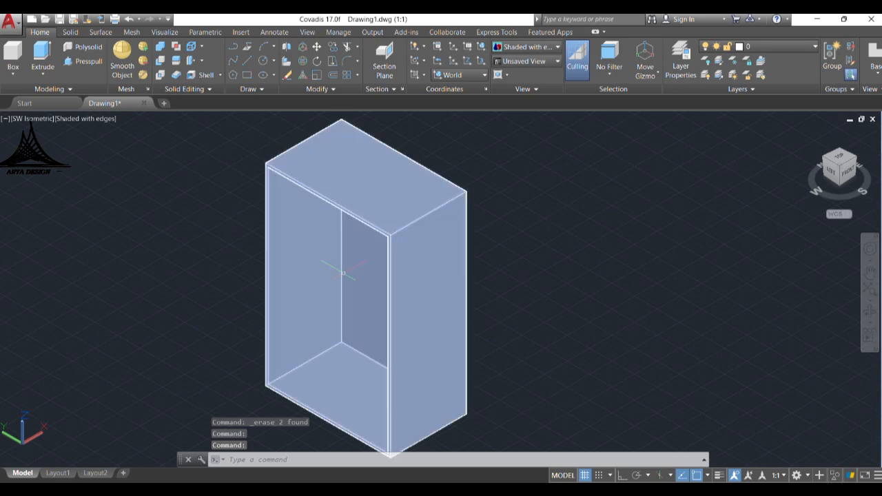
pyautogui.click(394, 89)
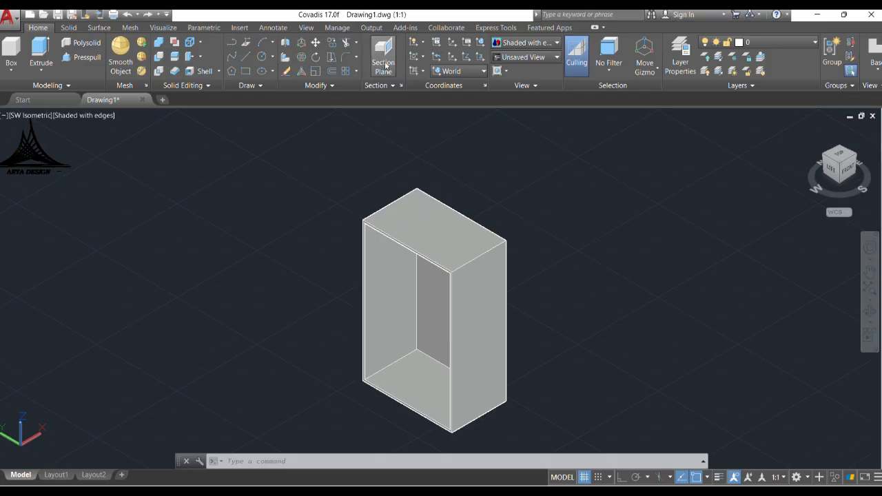
pyautogui.click(384, 63)
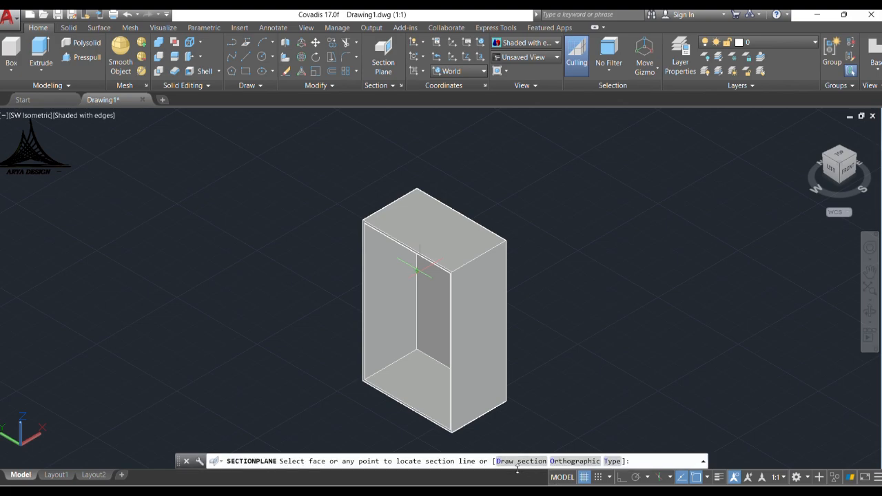
pyautogui.click(576, 461)
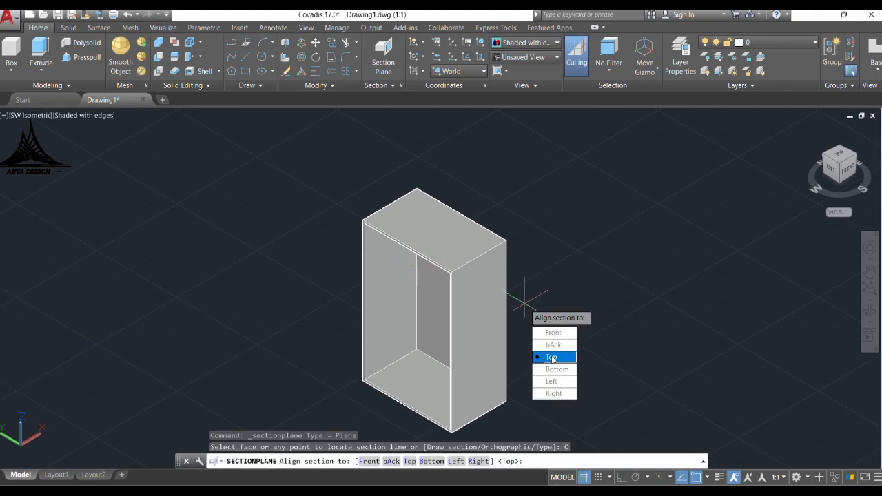
pyautogui.click(552, 358)
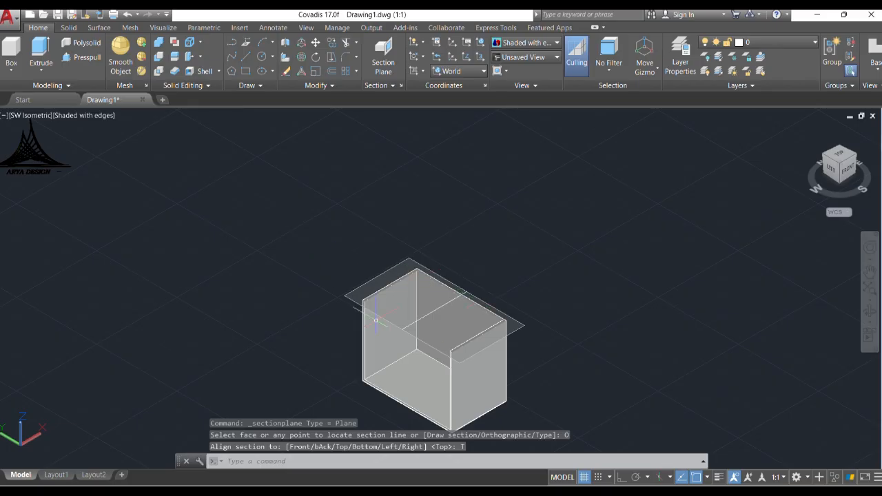
# Toggle live sectioning off and back on for the box's section plane
pyautogui.click(392, 86)
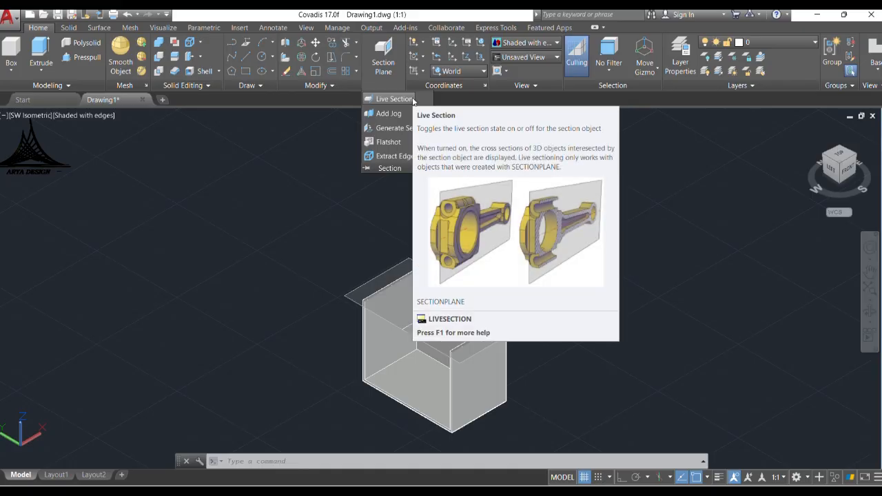
pyautogui.click(412, 100)
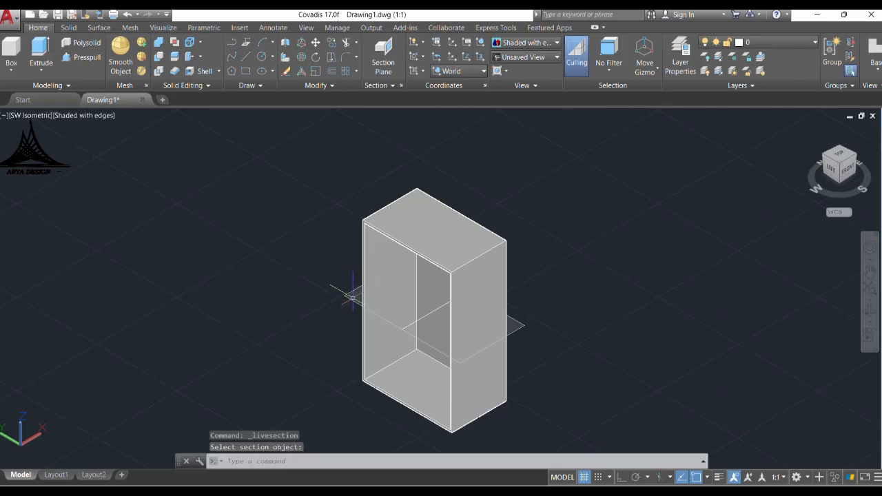
pyautogui.click(358, 290)
pyautogui.click(358, 291)
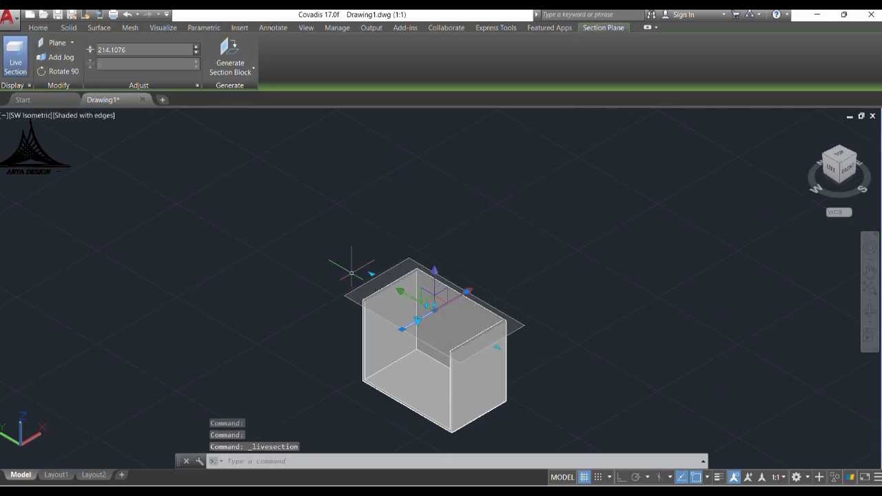
pyautogui.press('Escape')
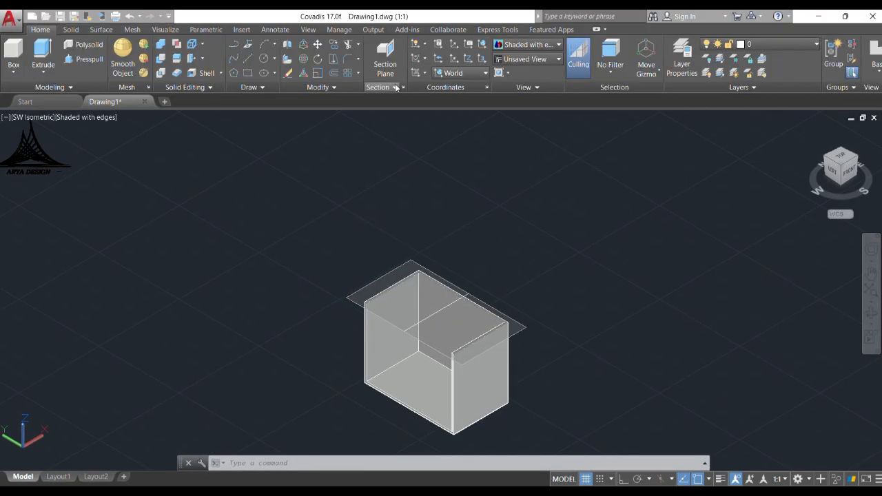
# Generate a 2D section/elevation block from the section plane and insert it beside the box with the default scale and rotation
pyautogui.click(394, 85)
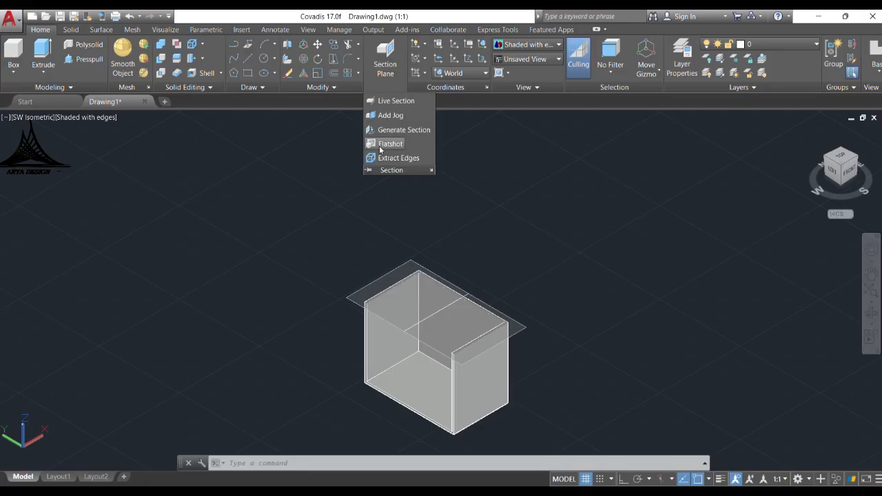
pyautogui.click(386, 133)
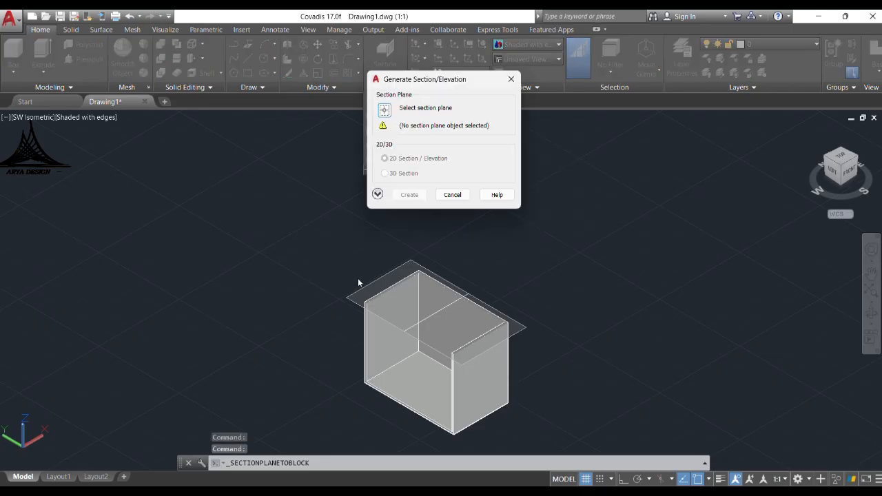
pyautogui.click(384, 110)
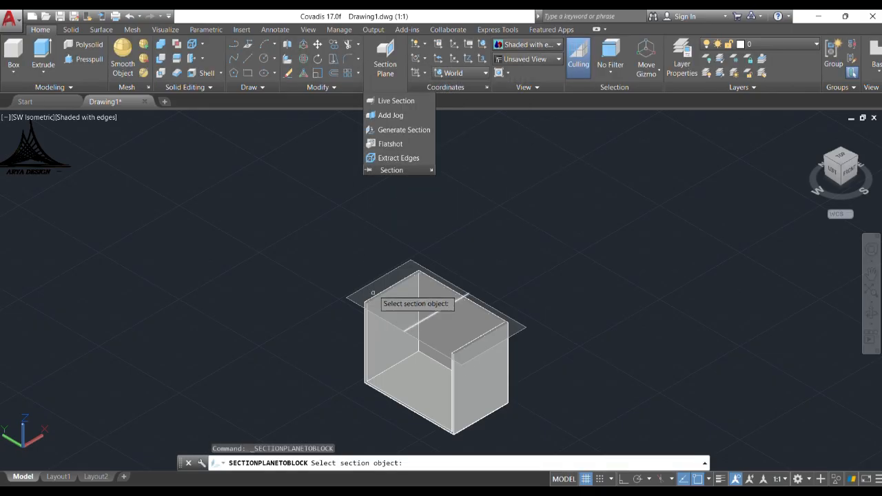
pyautogui.click(373, 293)
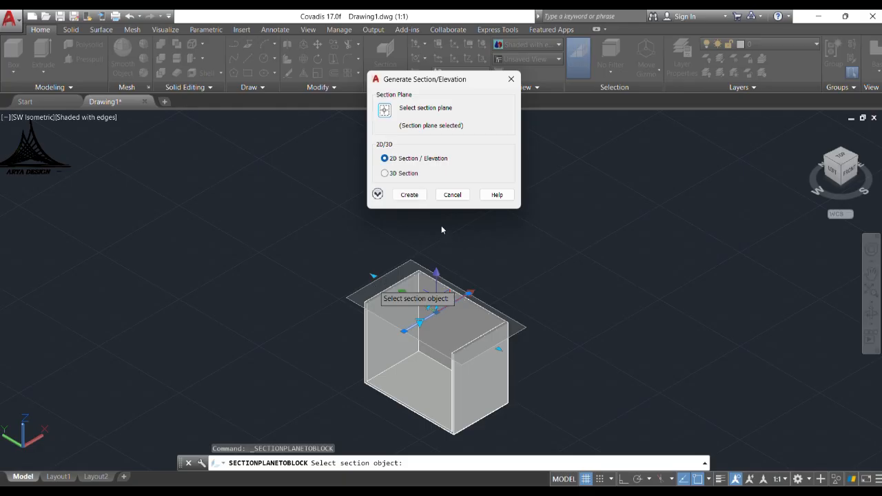
pyautogui.click(410, 195)
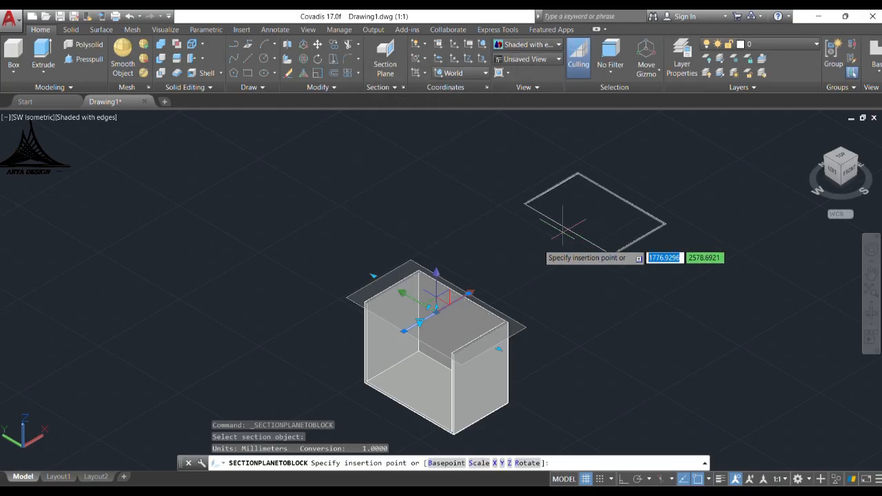
pyautogui.click(531, 273)
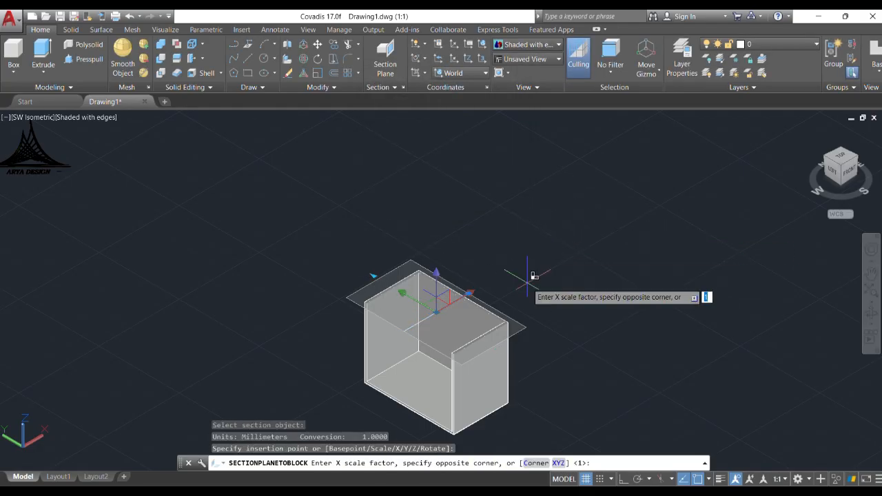
pyautogui.press('Return')
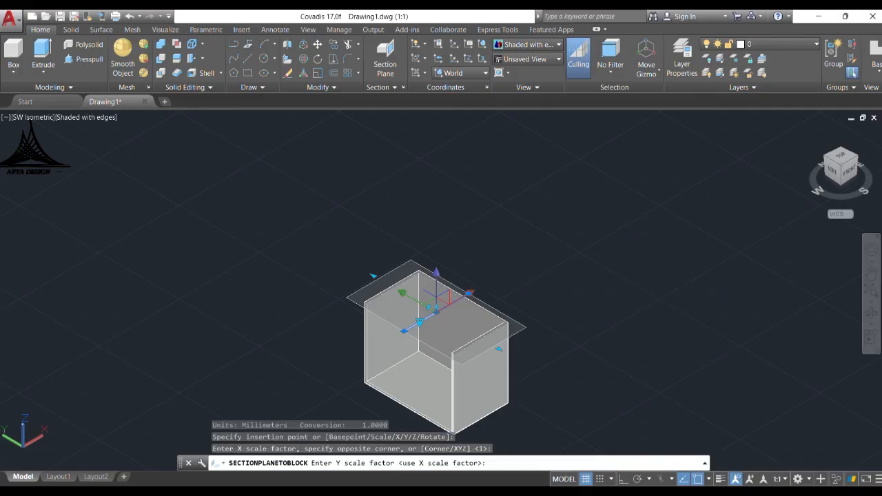
pyautogui.press('Return')
pyautogui.press('Escape')
pyautogui.press('Escape')
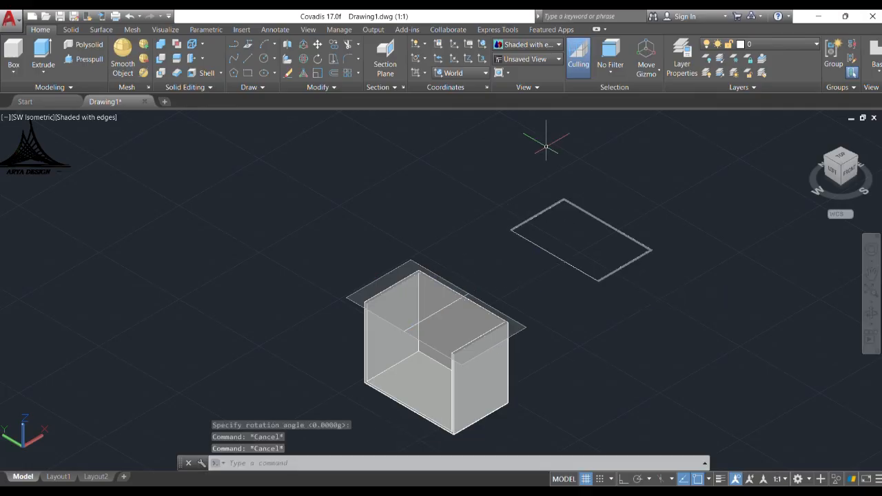
pyautogui.click(396, 87)
pyautogui.click(393, 87)
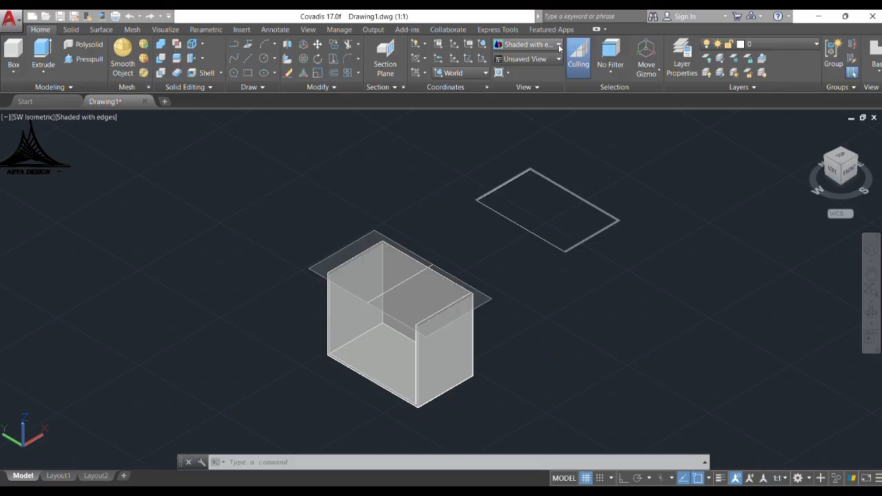
pyautogui.click(560, 45)
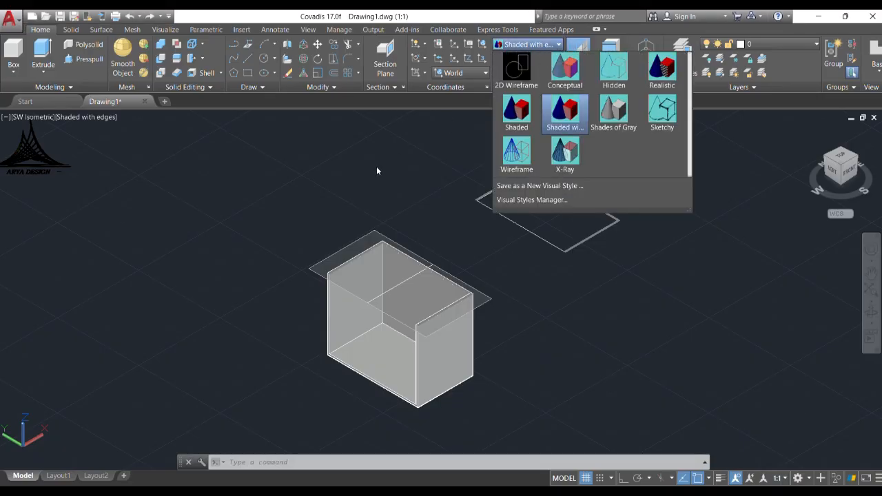
pyautogui.click(565, 110)
pyautogui.click(290, 169)
# Create a freehand solid box in the empty area beyond the generated section block
pyautogui.click(10, 55)
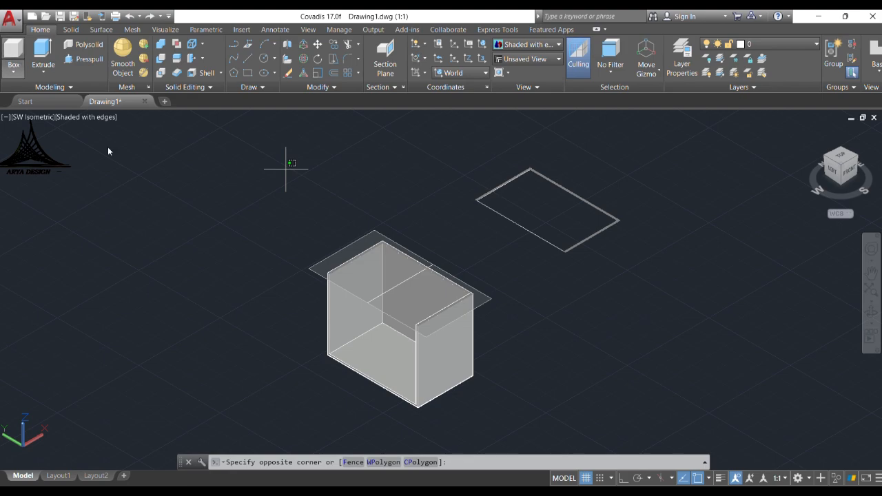
pyautogui.scroll(-2, 436, 268)
pyautogui.moveTo(587, 195); pyautogui.dragTo(377, 273, button='middle')
pyautogui.scroll(3, 377, 273)
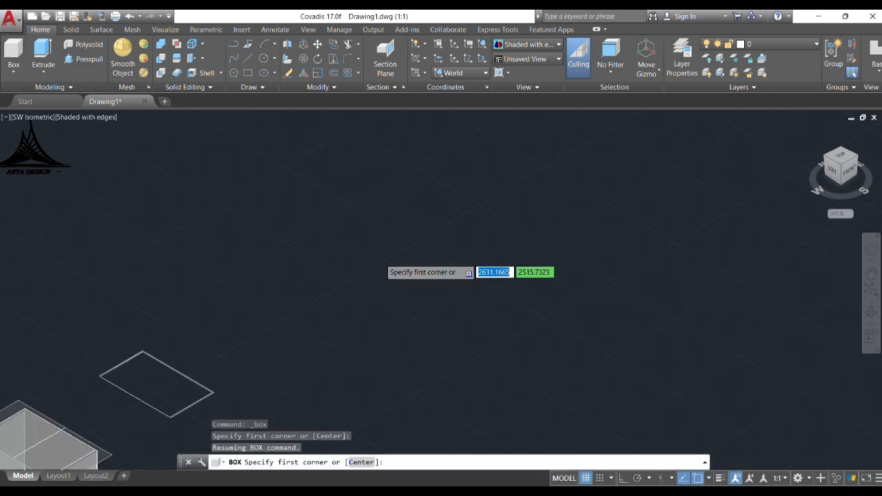
pyautogui.click(414, 225)
pyautogui.click(456, 293)
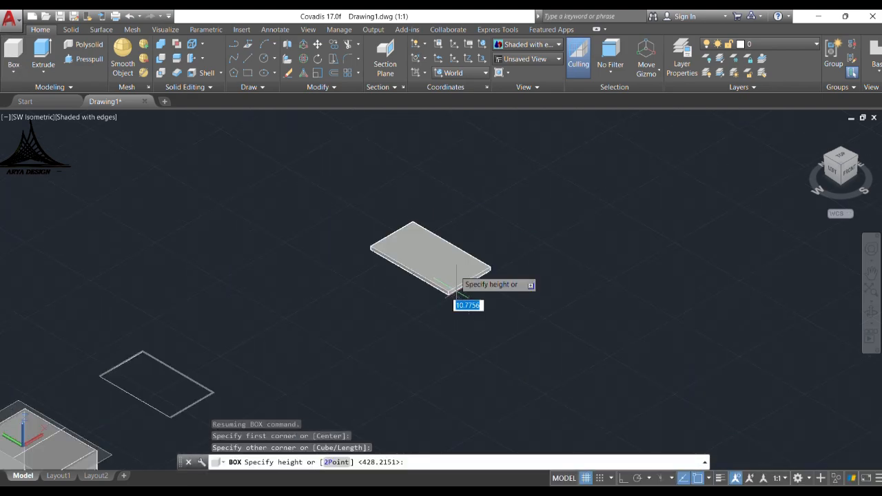
pyautogui.click(435, 239)
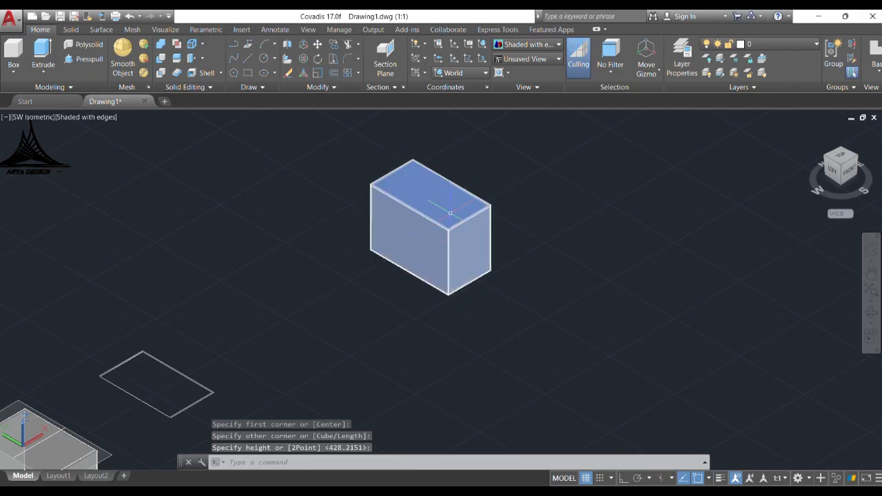
pyautogui.scroll(3, 435, 239)
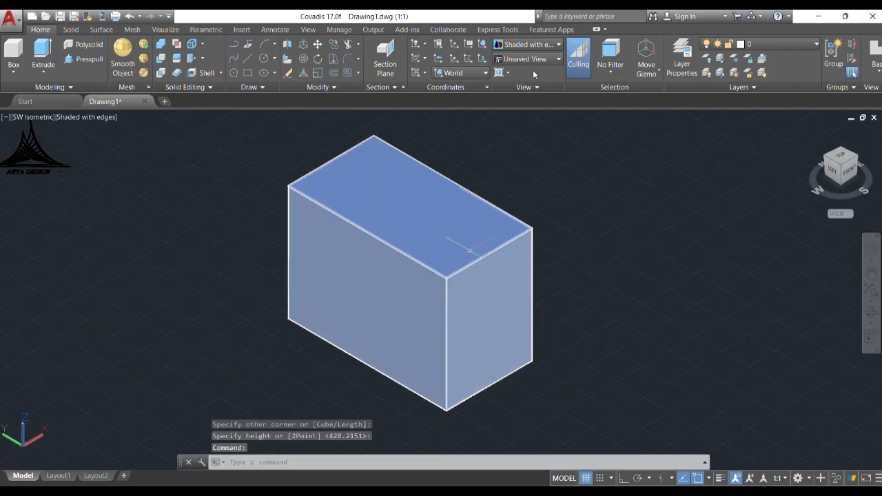
# Display the new box in the 2D Wireframe visual style and in the Conceptual style
pyautogui.click(559, 44)
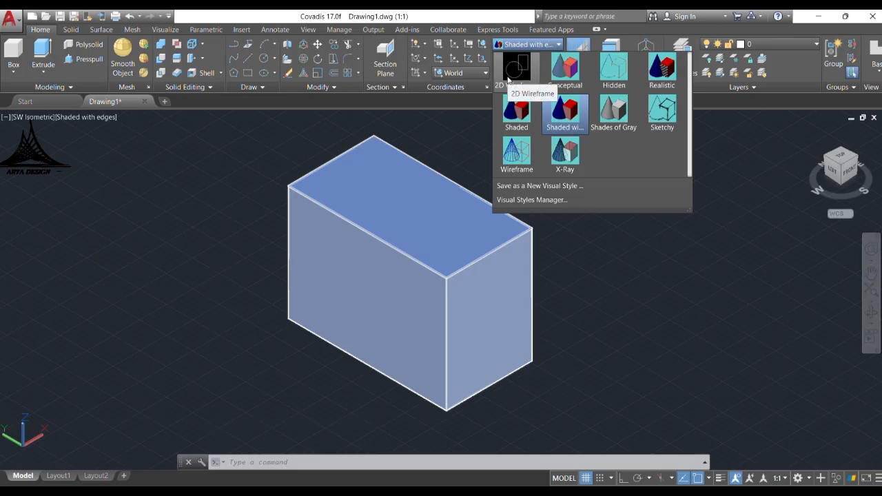
pyautogui.click(510, 77)
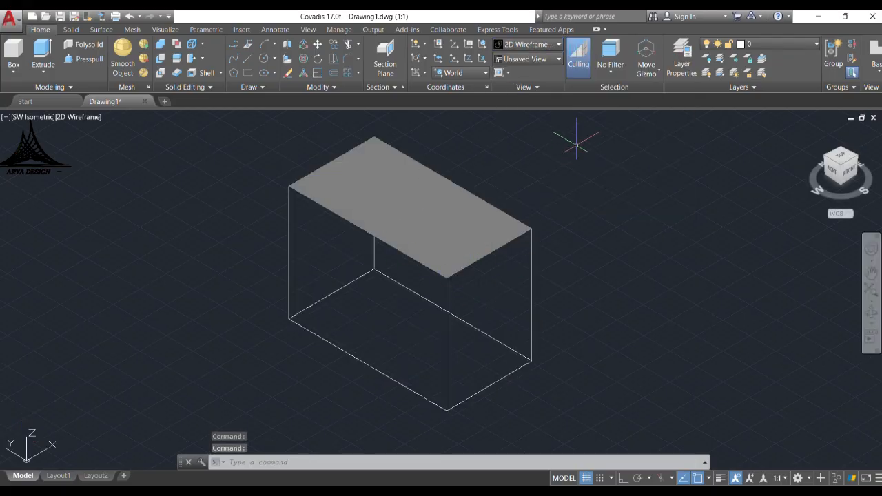
pyautogui.click(534, 44)
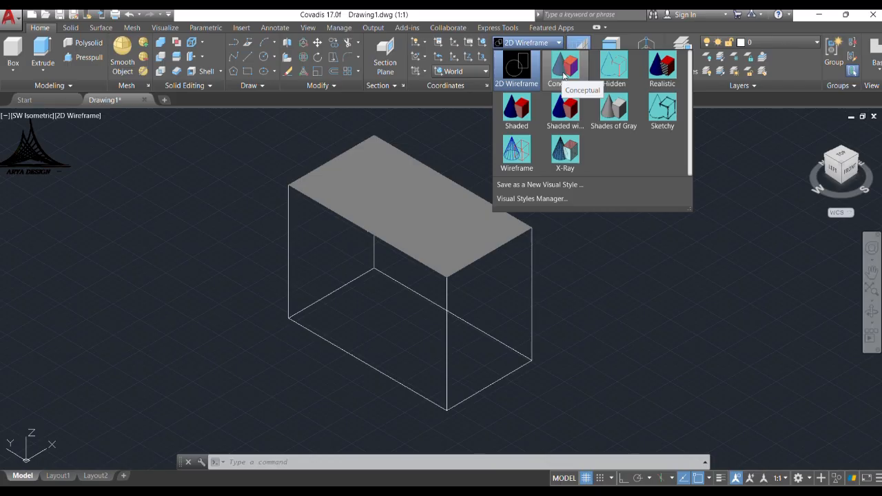
pyautogui.click(565, 69)
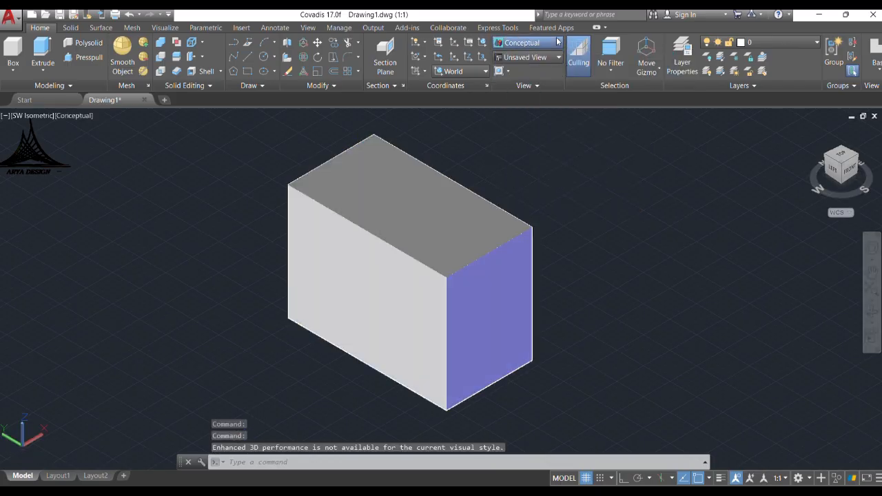
# Switch the box's display to the Hidden visual style and on to Realistic
pyautogui.click(559, 42)
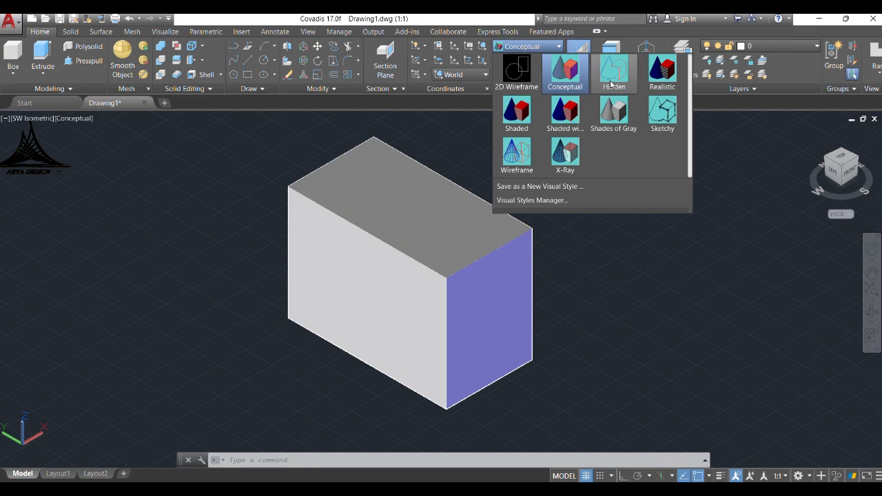
pyautogui.click(611, 83)
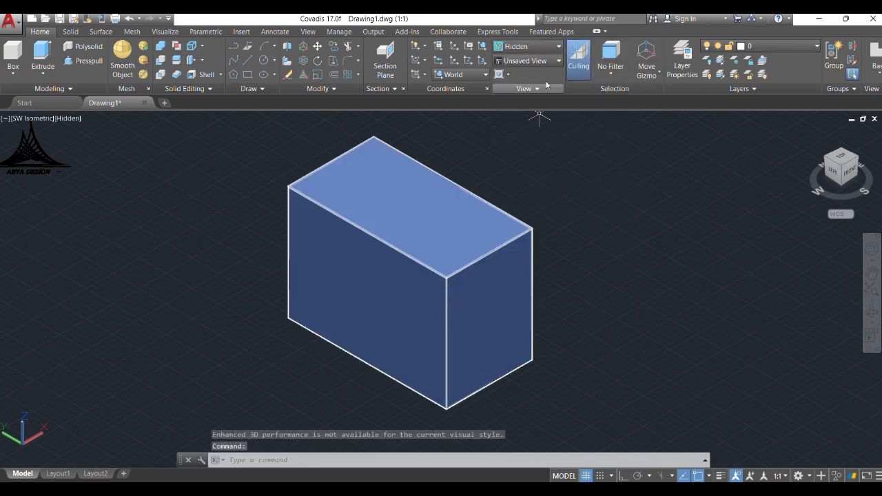
pyautogui.click(559, 50)
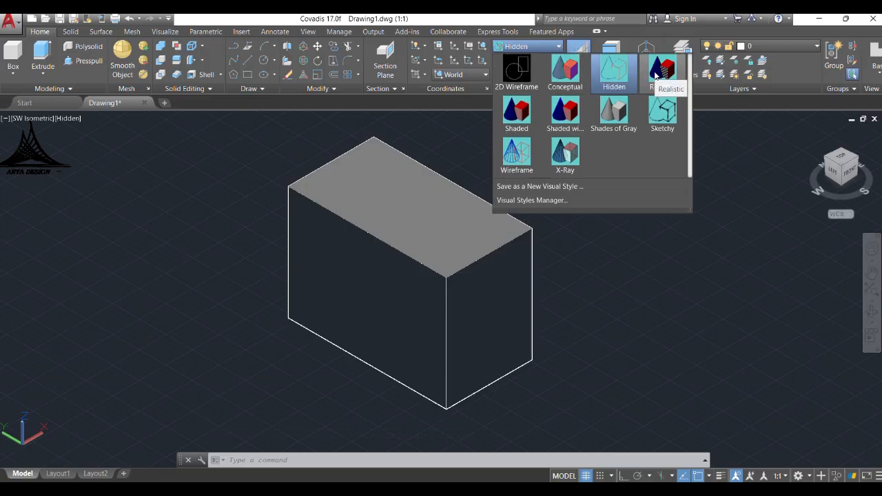
pyautogui.click(660, 72)
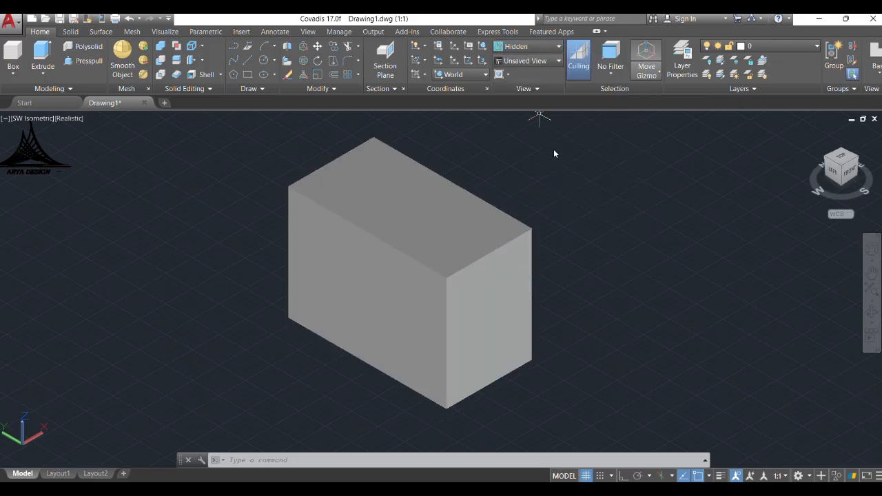
# Apply the Shaded visual style to the box view, followed by Shades of Gray
pyautogui.click(528, 46)
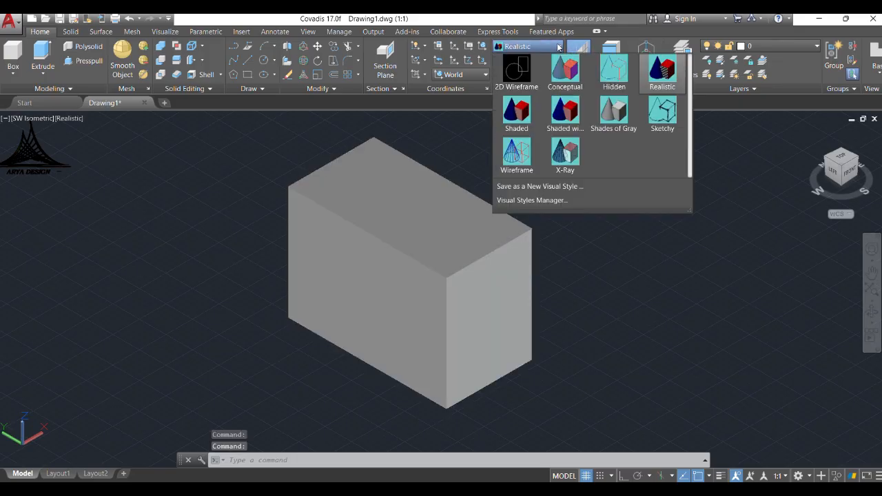
pyautogui.click(518, 114)
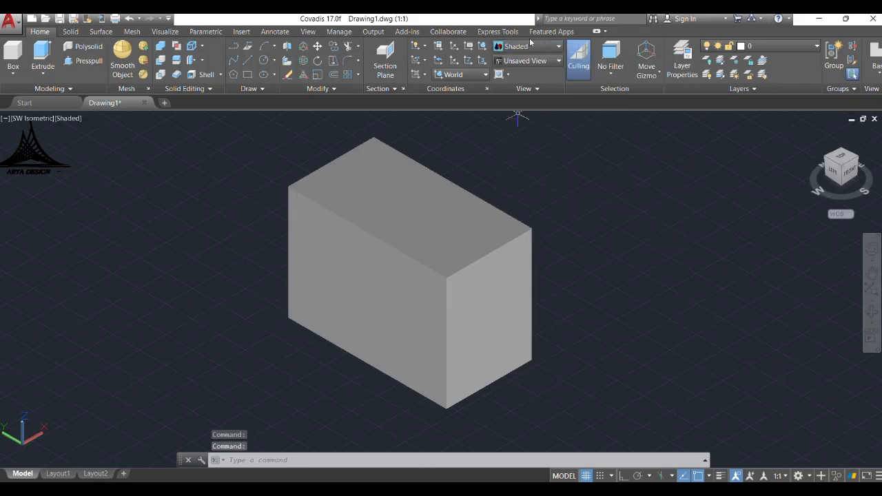
pyautogui.click(558, 47)
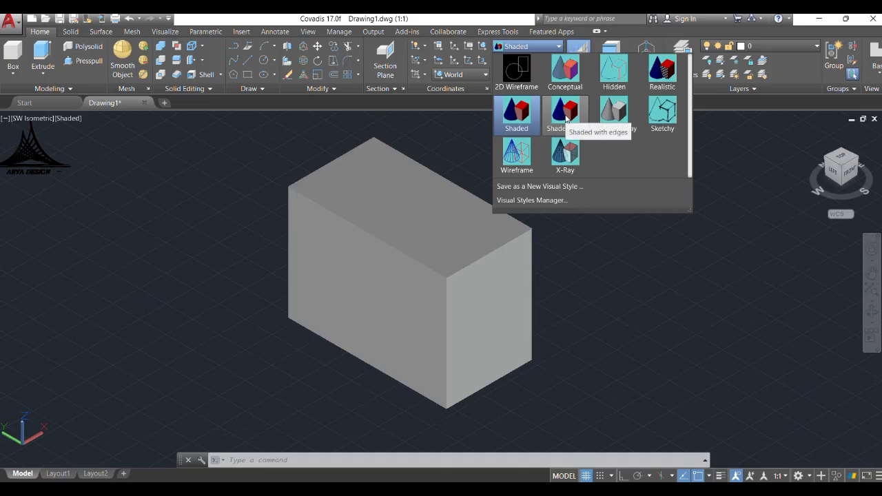
pyautogui.click(566, 116)
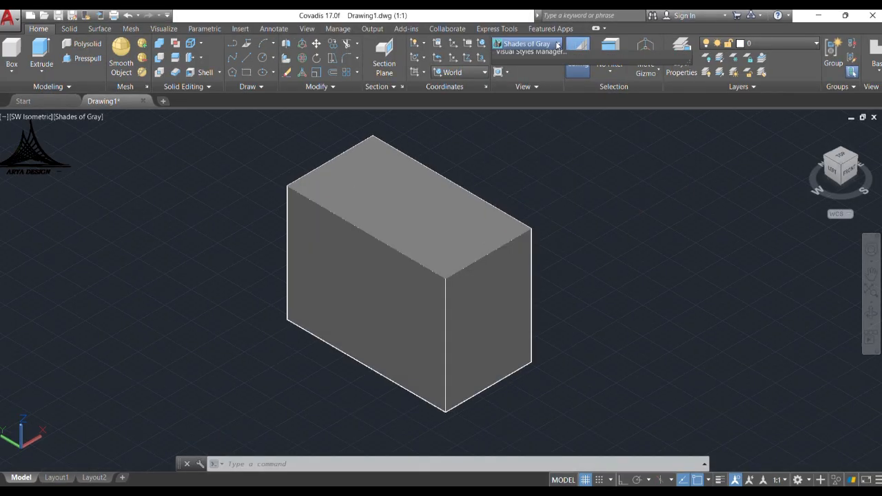
pyautogui.click(527, 46)
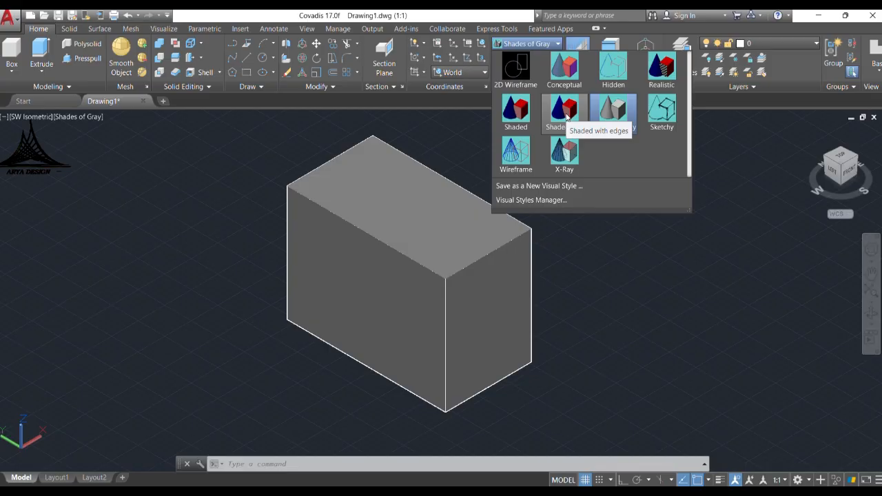
pyautogui.click(619, 267)
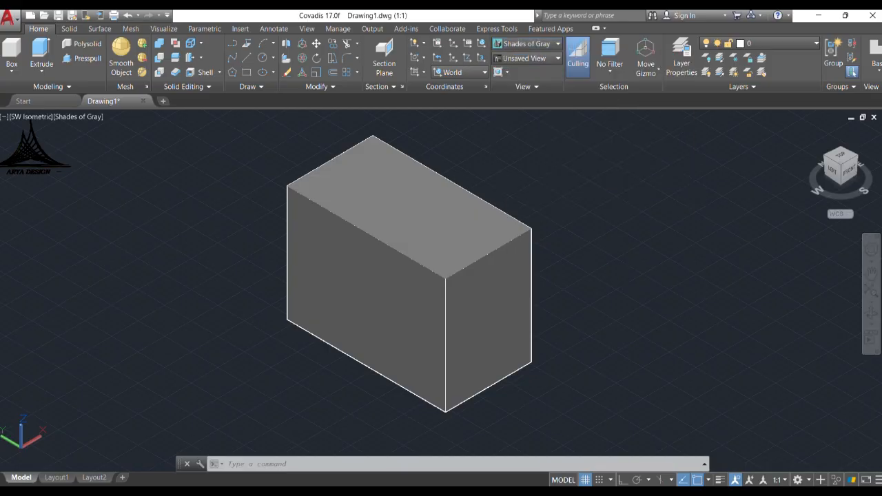
pyautogui.click(556, 59)
# Split the model space into multiple viewports and return to a single viewport showing the isometric box
pyautogui.click(508, 72)
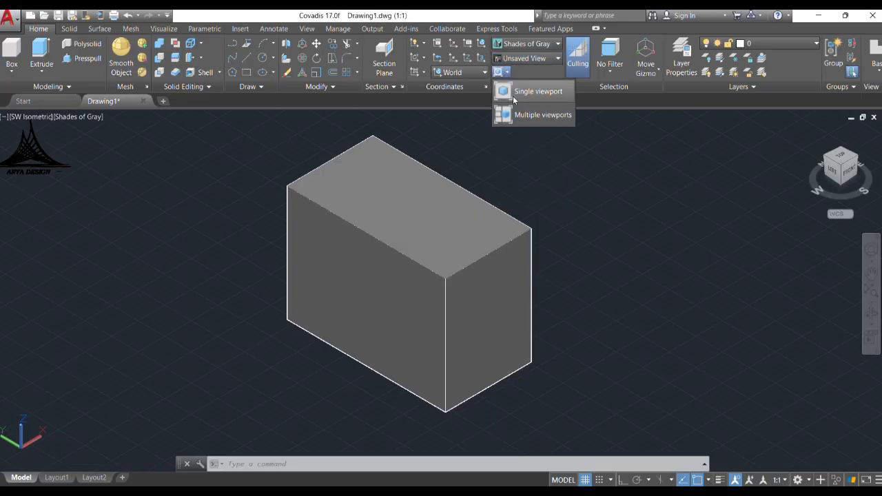
pyautogui.click(529, 116)
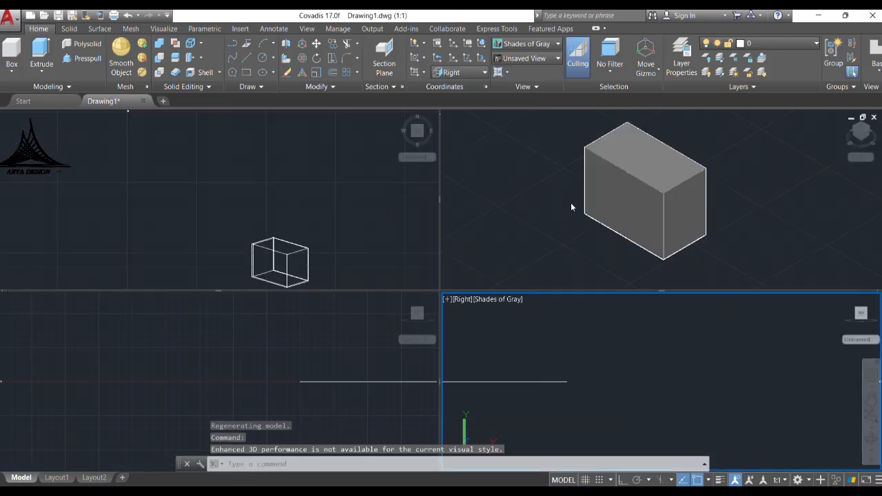
pyautogui.click(499, 72)
pyautogui.click(527, 90)
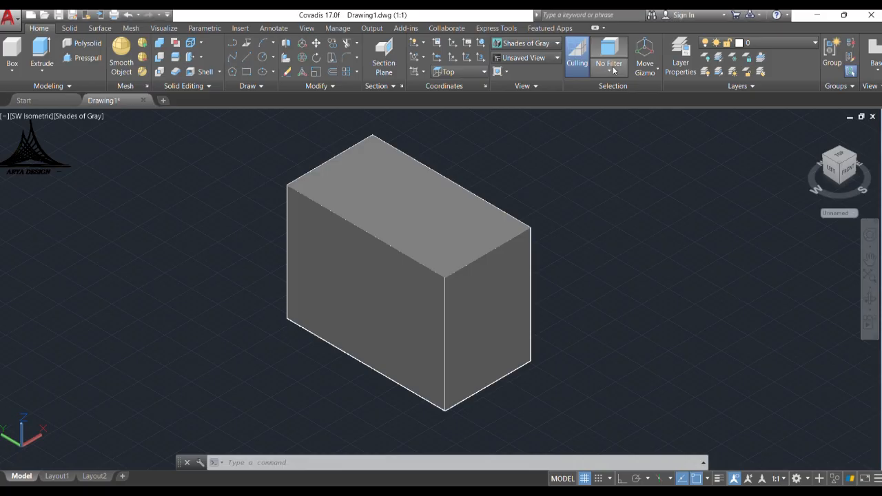
pyautogui.click(613, 71)
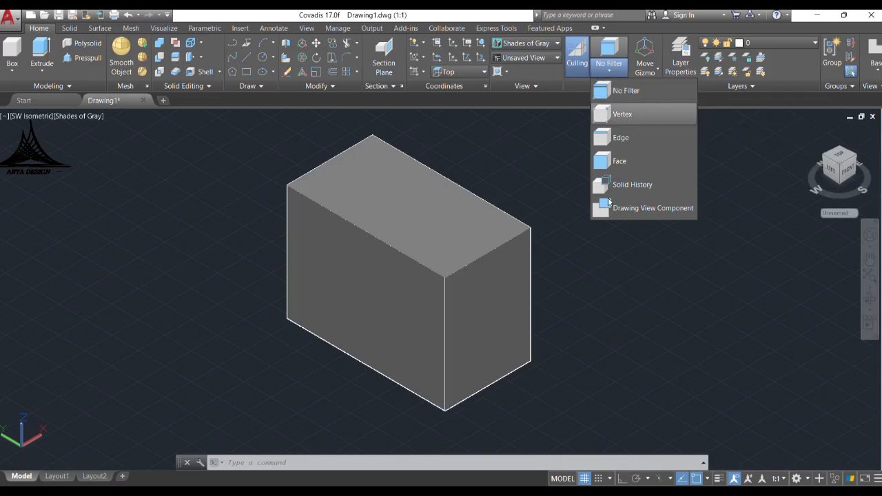
pyautogui.click(654, 74)
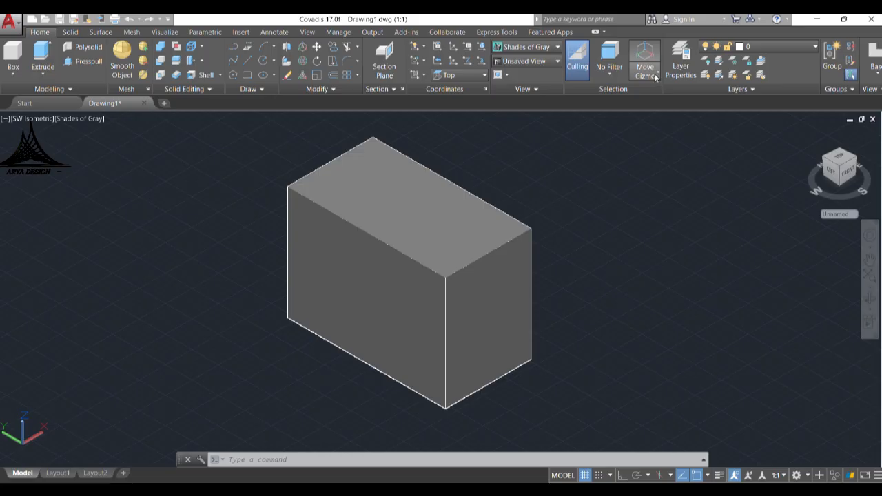
pyautogui.click(657, 73)
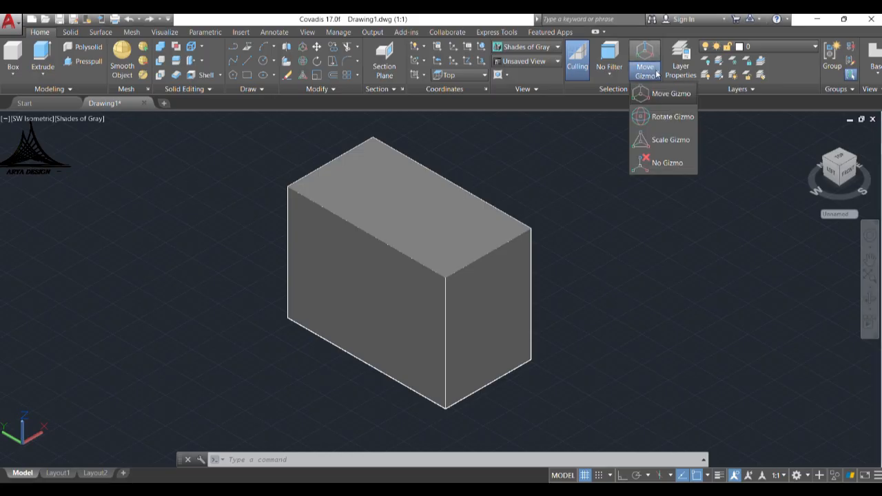